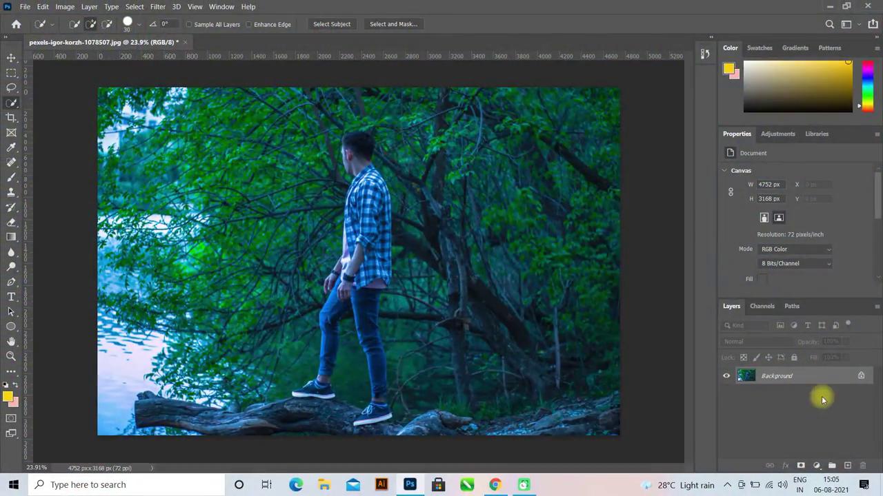
Duplicate the Background layer of pexels-igor-korzh-1078507.jpg into a Background copy layer.
left_click_drag(815, 376, 848, 466)
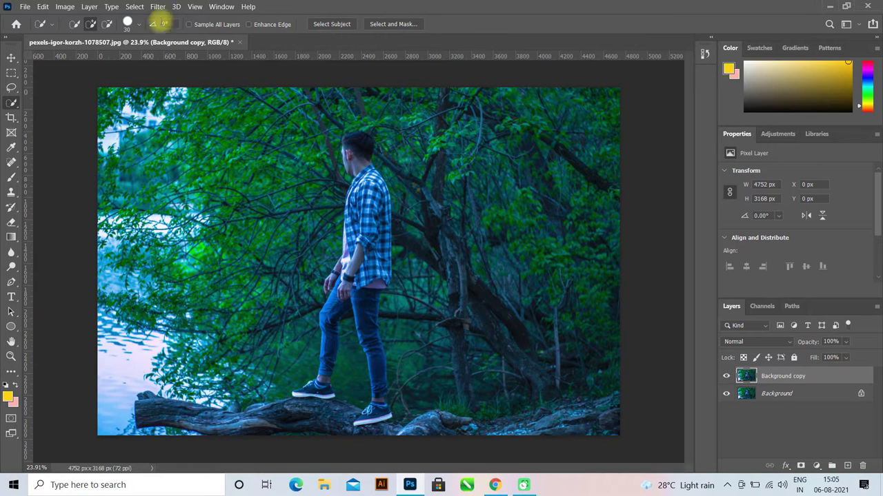
Average-blur Background copy to one flat colour, invert it to pink, and blend it as Soft Light.
left_click(157, 7)
left_click(314, 145)
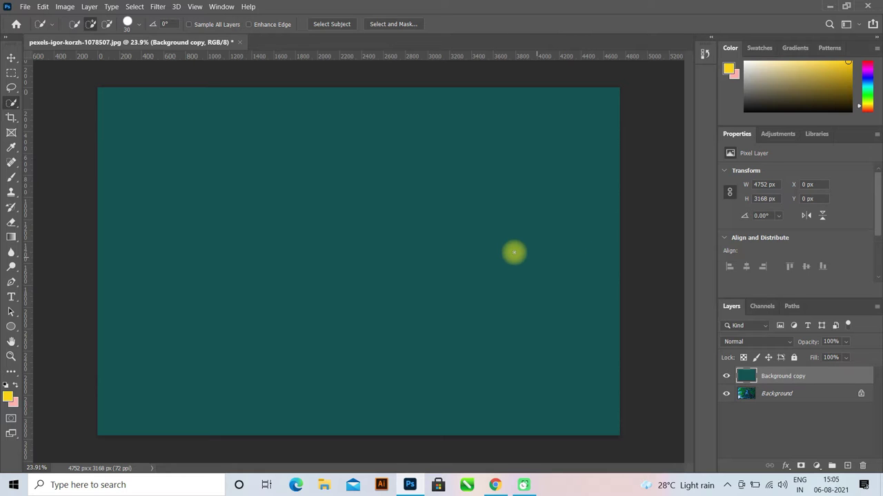
key("ctrl+i")
left_click(757, 341)
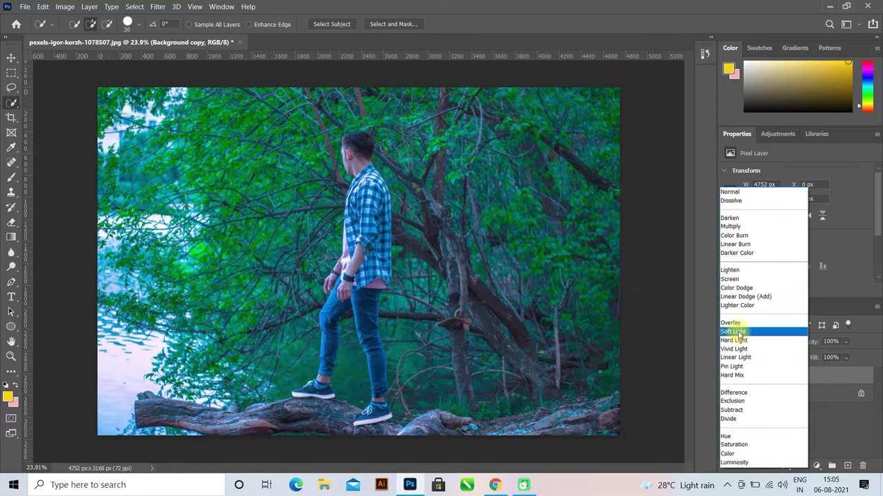
left_click(740, 334)
Compare the Soft Light fill on and off, then stamp all visible layers into Layer 1.
left_click(727, 376)
left_click(726, 375)
left_click(726, 375)
left_click(726, 376)
left_click(783, 389)
left_click(800, 376)
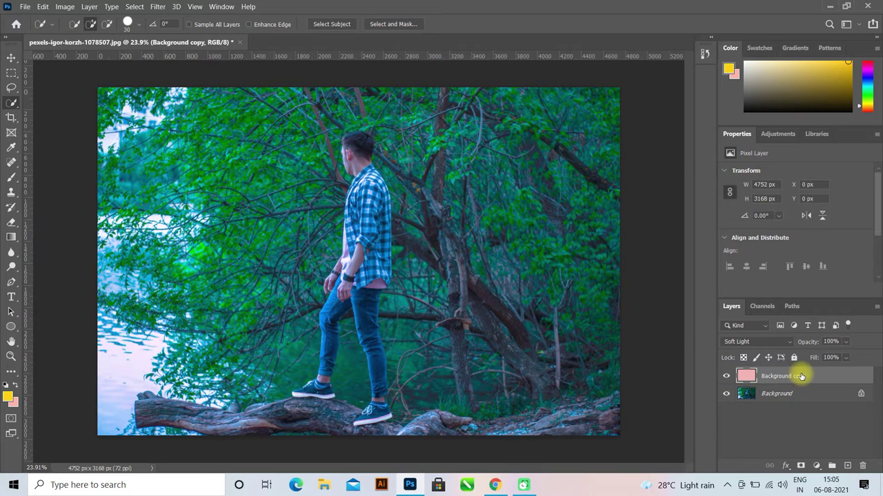
key("ctrl+shift+alt+e")
left_click(816, 466)
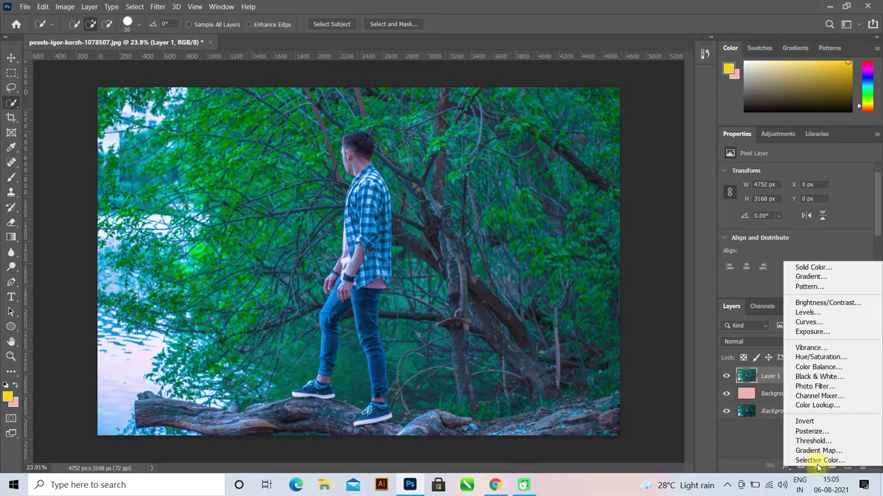
Add a Curves adjustment auto-corrected with Find Dark & Light Colors.
left_click(808, 322)
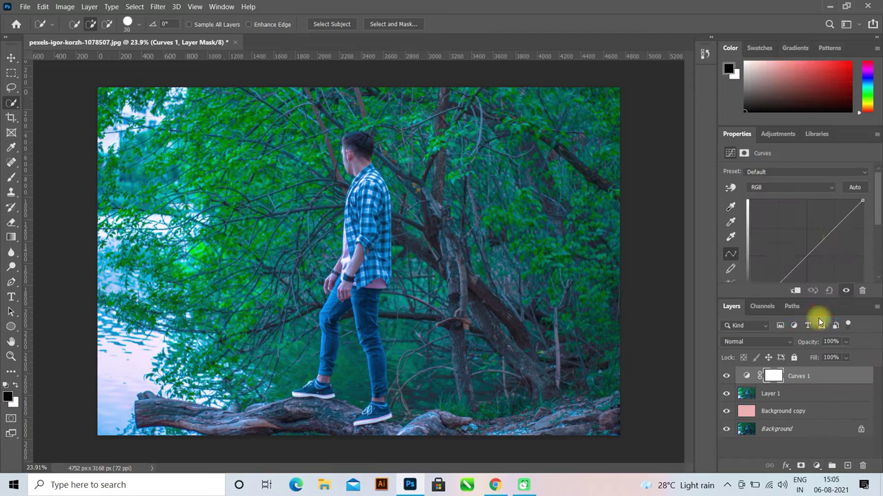
left_click(854, 187, "alt")
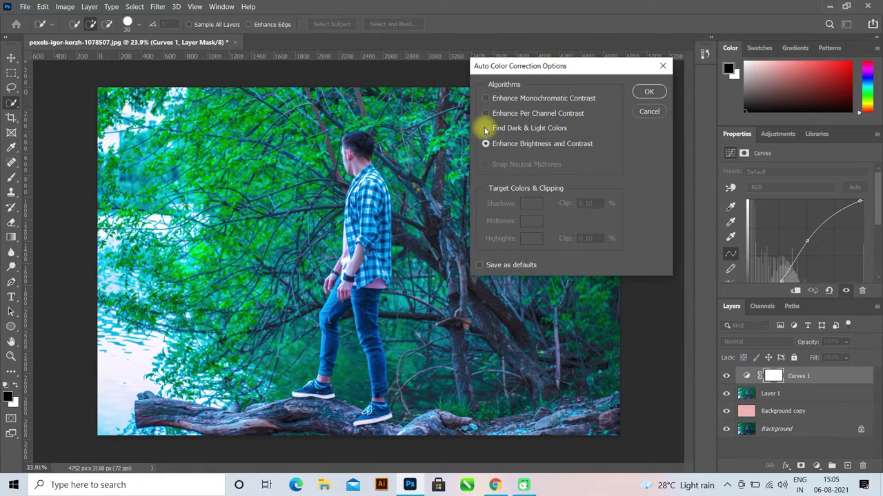
left_click(484, 122)
left_click(648, 91)
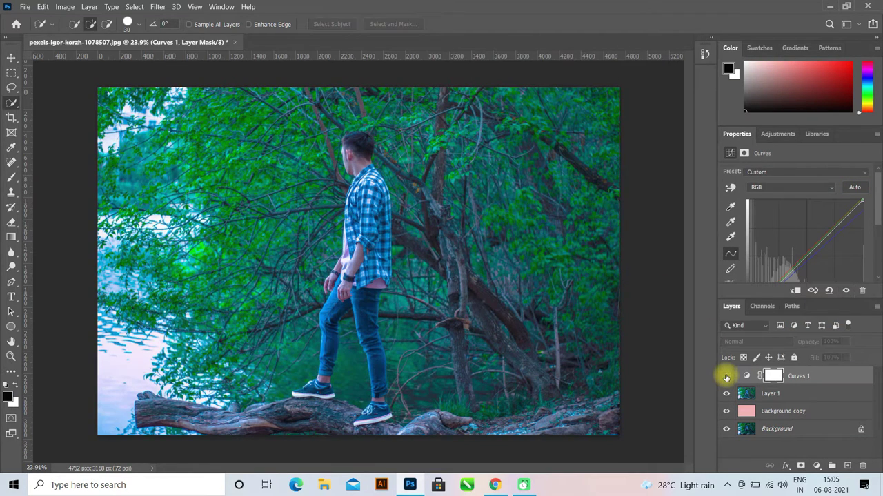
Stamp all visible layers, including Curves 1, into a new Layer 2.
left_click(791, 395)
left_click(816, 378)
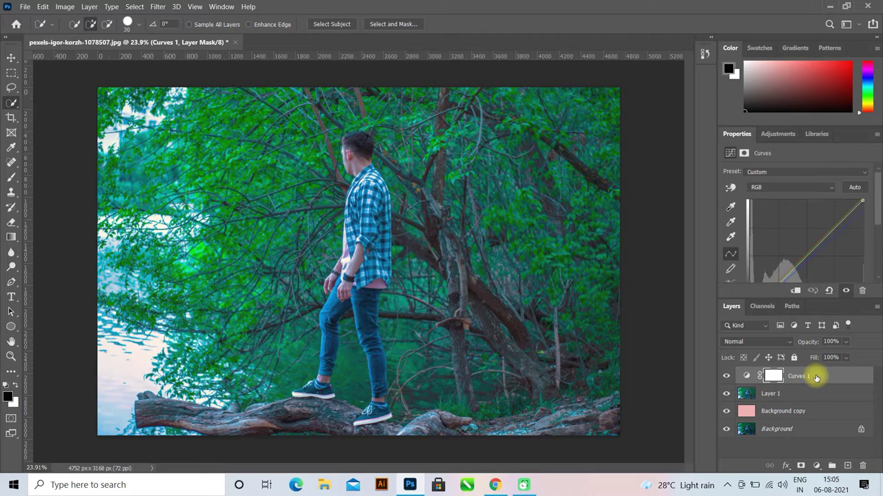
key("ctrl+shift+alt+e")
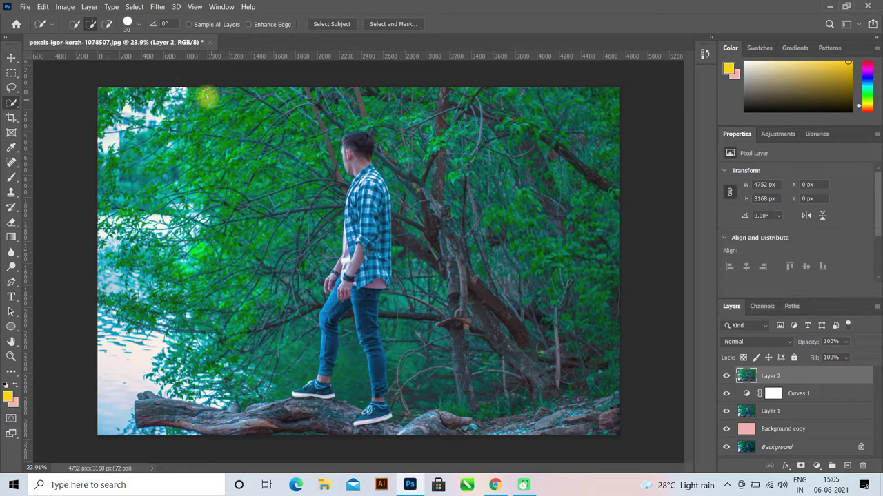
left_click(62, 7)
mouse_move(82, 34)
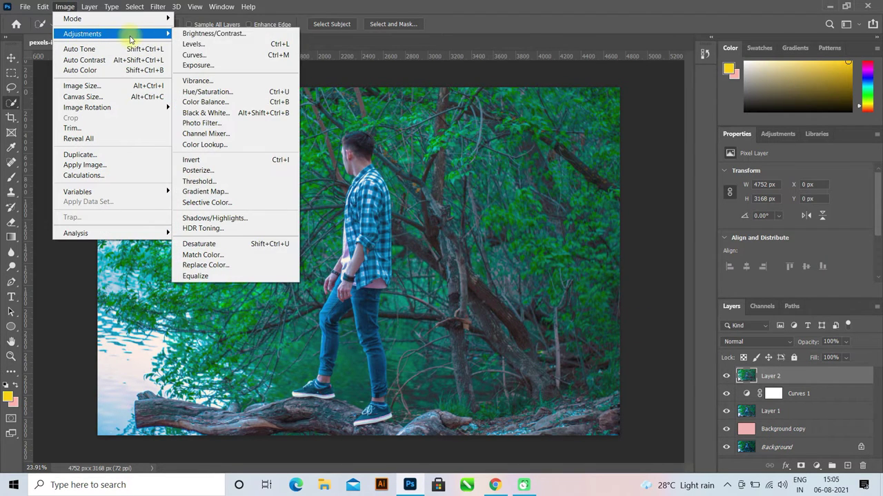
Apply Shadows/Highlights to Layer 2 with shadows amount 21%, tone 26%, radius 104 px.
left_click(245, 218)
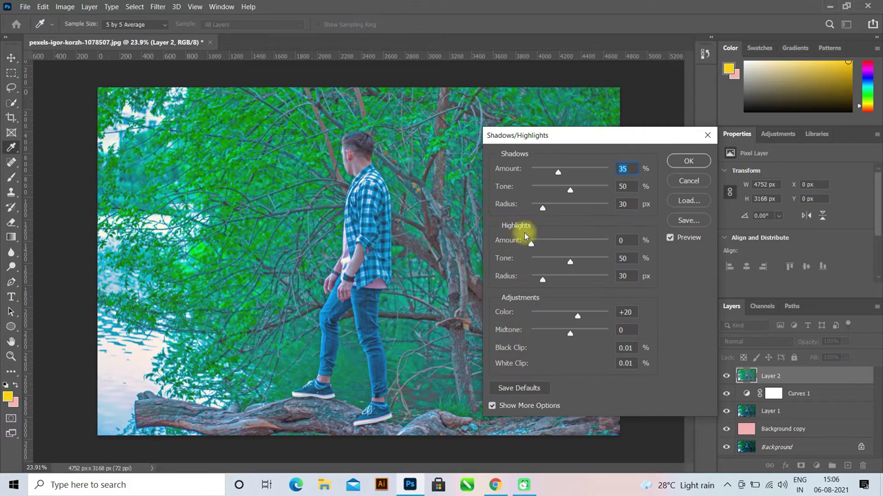
left_click_drag(545, 212, 570, 212)
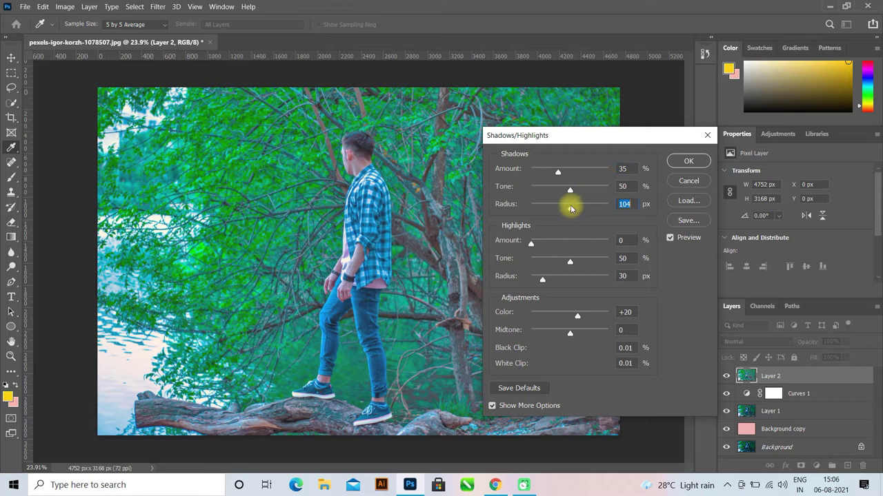
left_click_drag(570, 192, 547, 194)
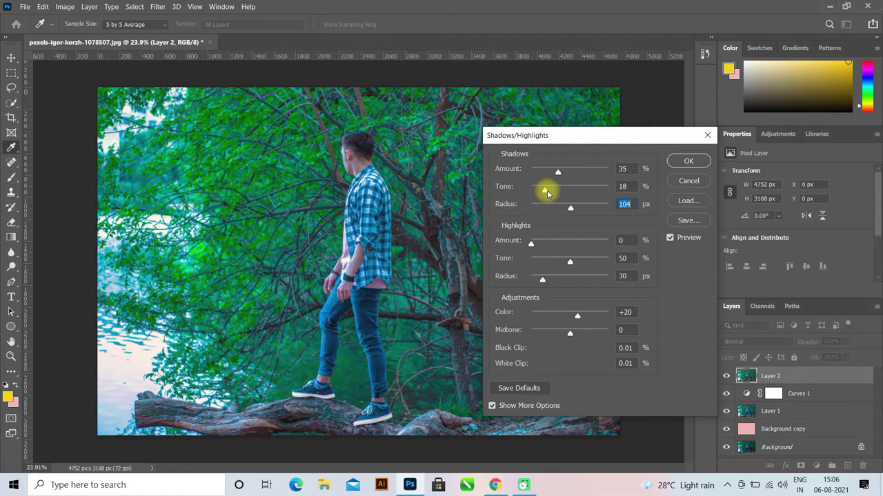
left_click(551, 193)
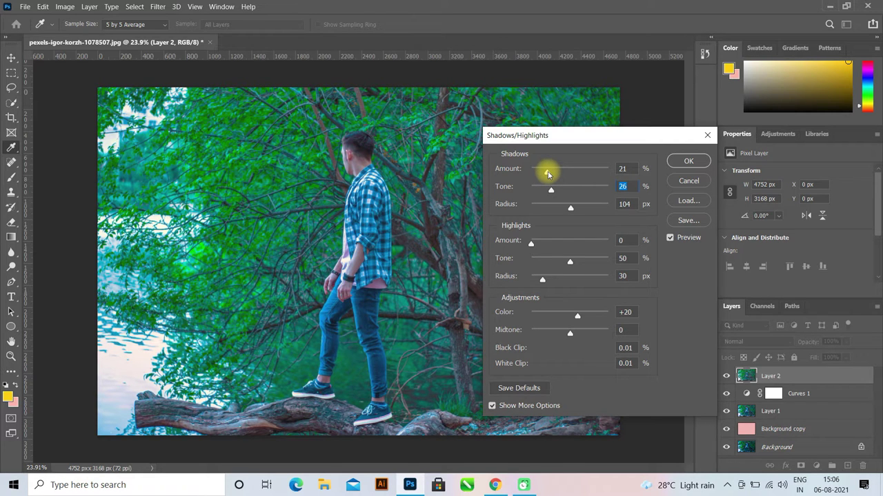
left_click(676, 163)
Compare Layer 2 with and without the correction, then open and close Camera Raw.
left_click(725, 376)
left_click(725, 376)
left_click(158, 7)
left_click(358, 209)
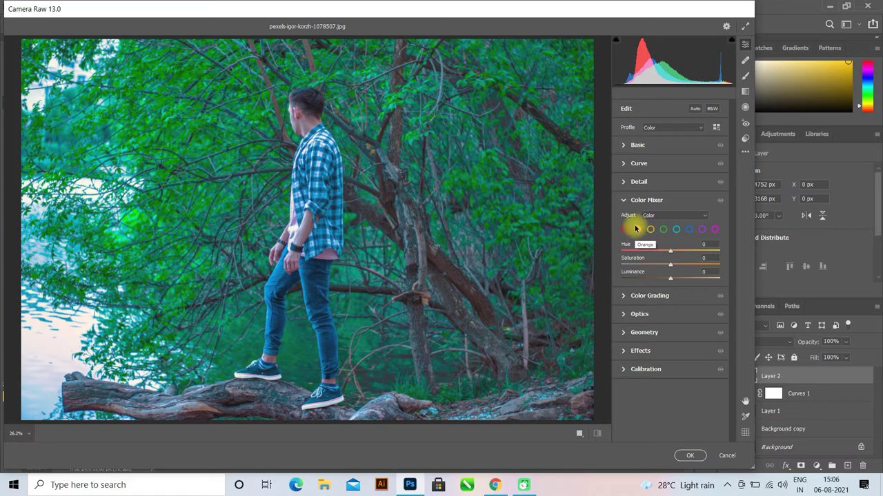
left_click(727, 455)
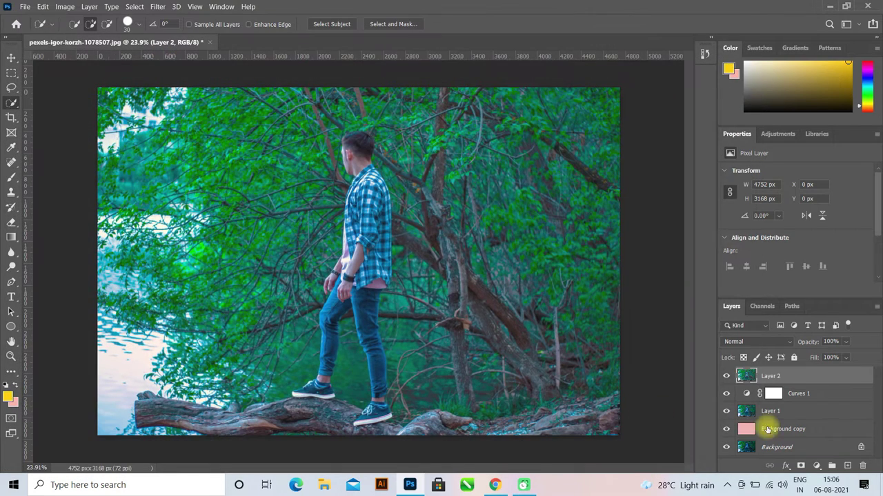
Add a Color Balance layer shifting the shadows toward cyan and yellow.
left_click(817, 467)
left_click(833, 368)
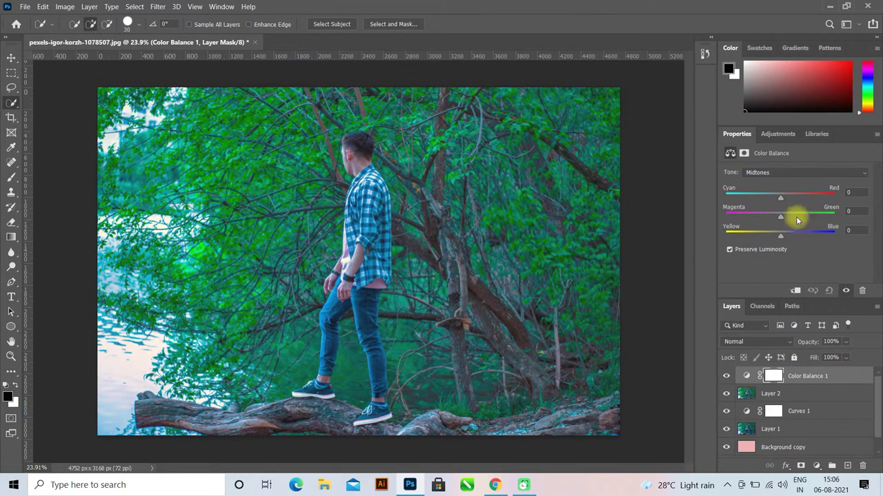
left_click(775, 173)
left_click(773, 181)
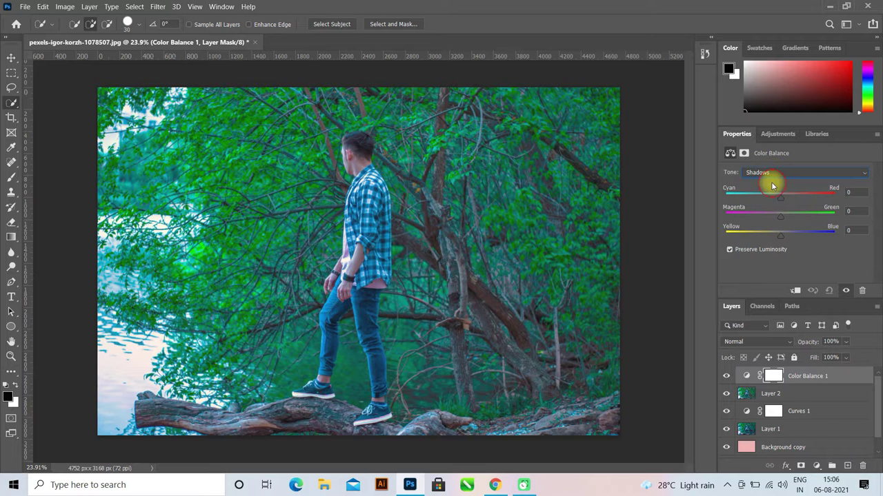
left_click_drag(780, 234, 773, 237)
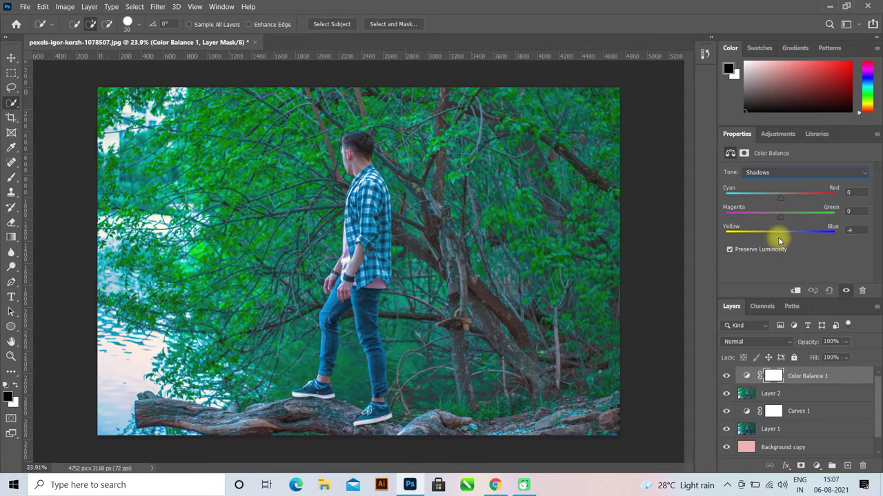
left_click_drag(782, 200, 775, 202)
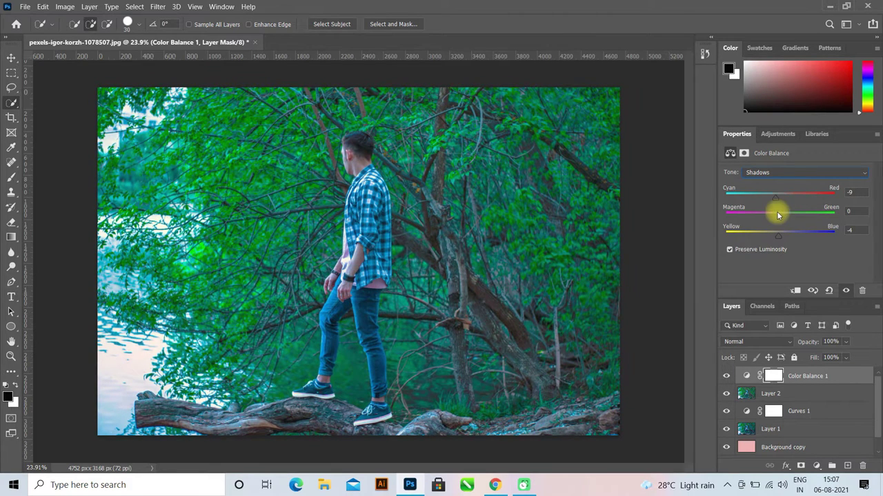
left_click_drag(772, 217, 780, 218)
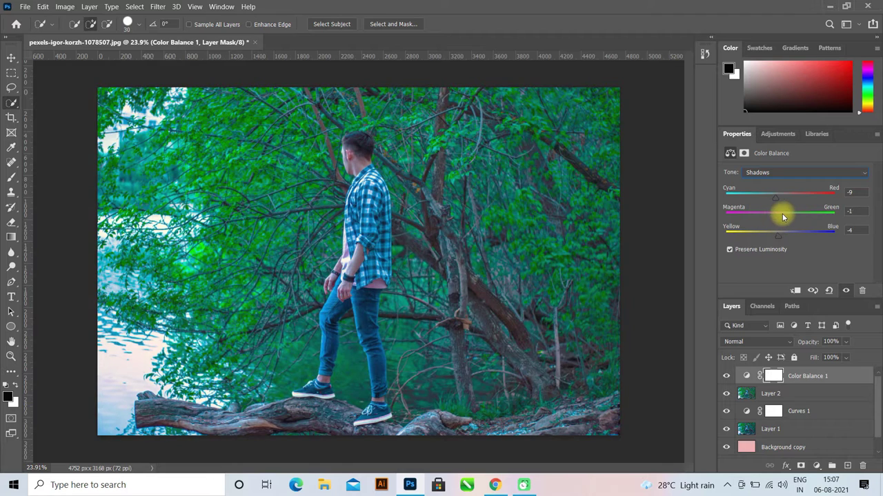
Push Color Balance midtones toward yellow and highlights to red +25, yellow-blue −20.
left_click(768, 173)
left_click(769, 187)
left_click_drag(779, 234, 785, 239)
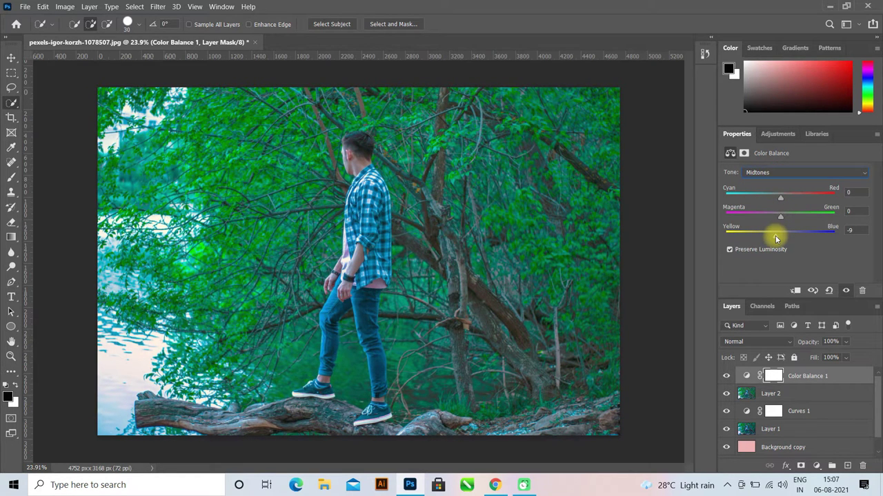
left_click(777, 173)
left_click(773, 197)
left_click_drag(772, 240, 785, 223)
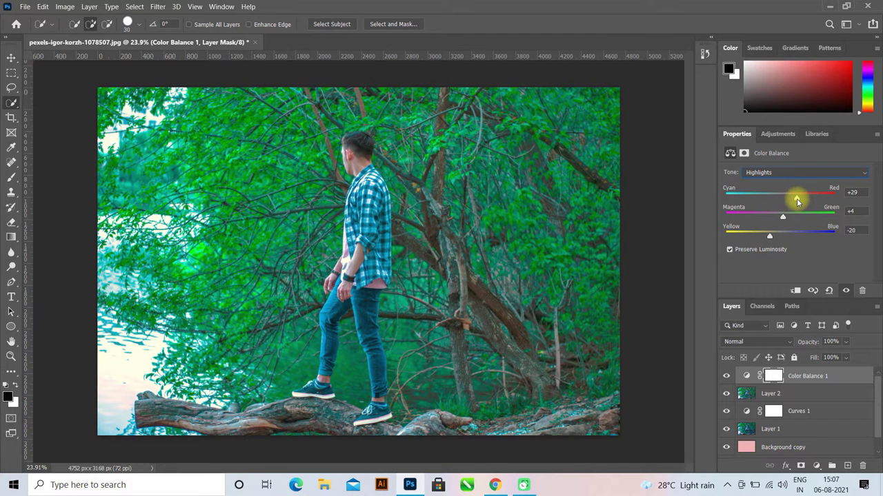
Compare the Color Balance on and off, then stamp all visible layers into Layer 3.
left_click(726, 376)
left_click(726, 376)
left_click(726, 376)
left_click(726, 376)
left_click(817, 391)
left_click(820, 380)
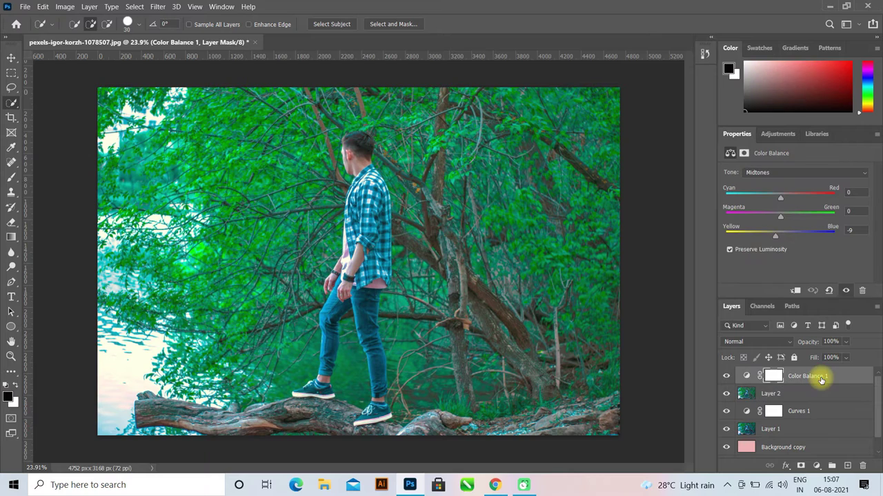
key("ctrl+shift+alt+e")
In Camera Raw's Color Mixer, adjust red and orange luminance and yellow saturation.
left_click(158, 6)
left_click(186, 87)
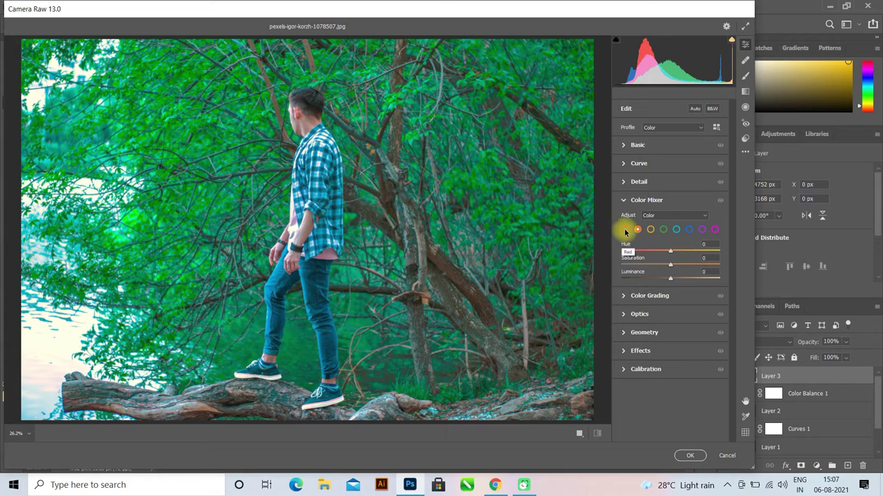
left_click(625, 230)
left_click_drag(670, 277, 700, 281)
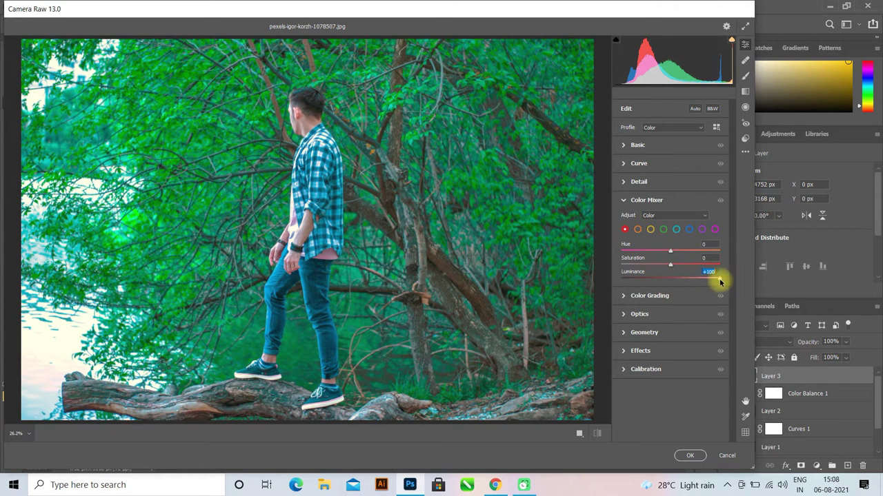
left_click(637, 230)
left_click_drag(669, 277, 694, 287)
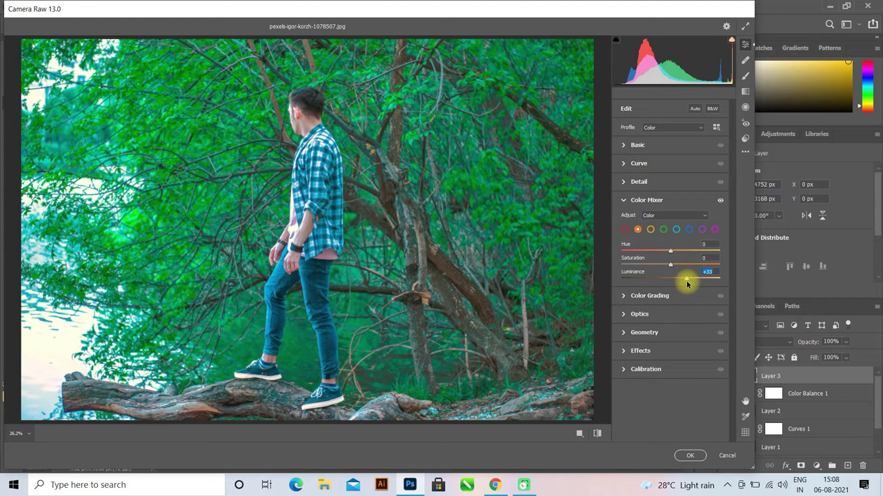
left_click(650, 230)
left_click_drag(669, 264, 724, 270)
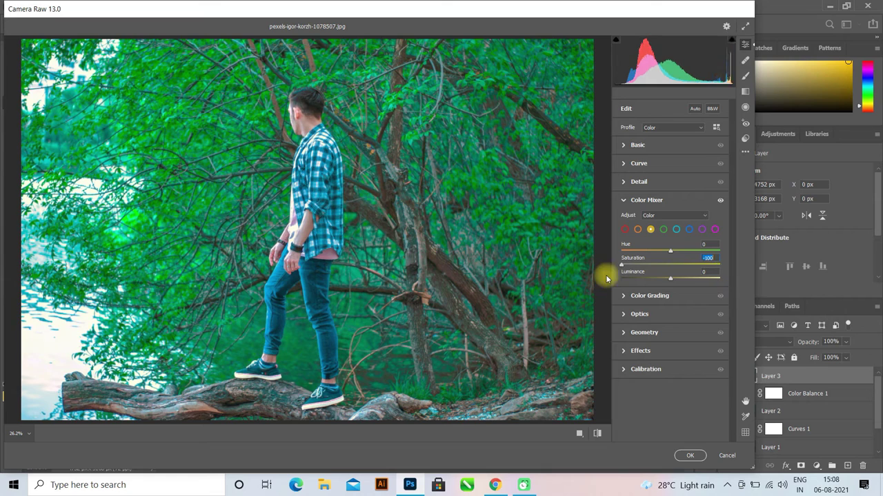
Reduce the greens' saturation in the Camera Raw Color Mixer.
left_click(664, 230)
mouse_move(668, 264)
left_mouse_down()
mouse_move(701, 274)
mouse_move(585, 266)
mouse_move(678, 288)
mouse_move(681, 265)
mouse_move(609, 252)
mouse_move(721, 252)
left_mouse_up()
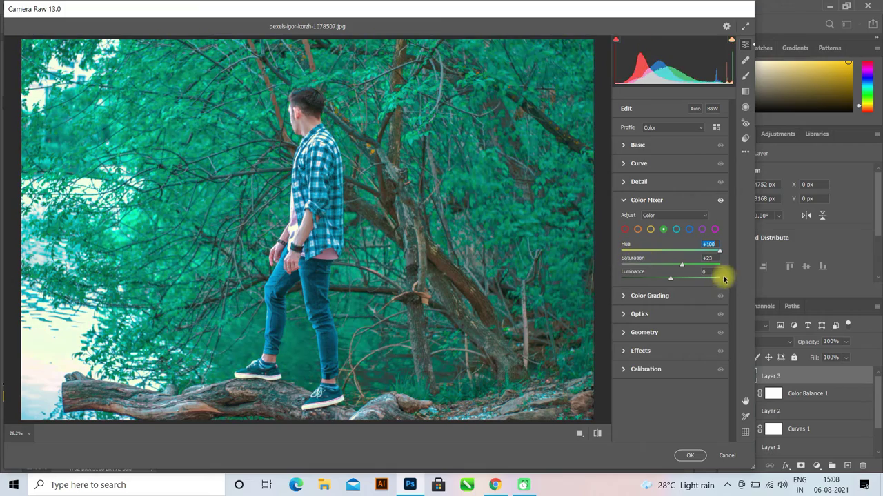
mouse_move(671, 278)
left_mouse_down()
mouse_move(703, 278)
mouse_move(684, 278)
left_mouse_up()
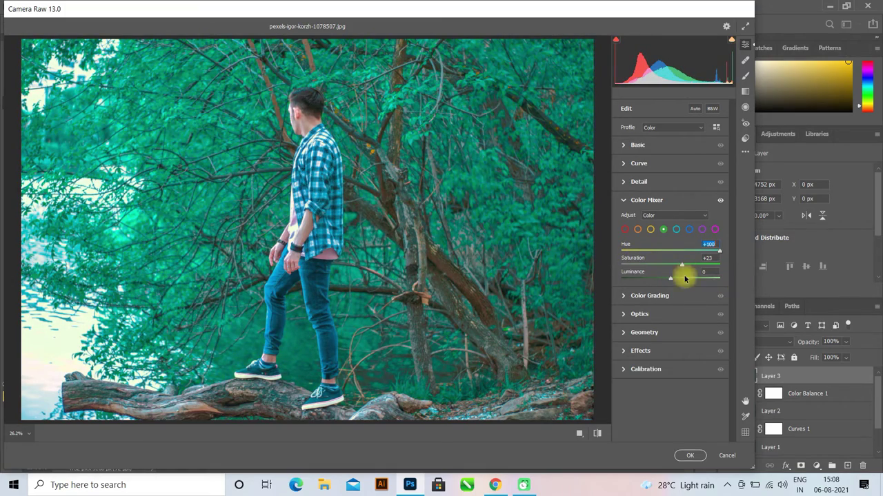
scroll(479, 280, "down", 3)
scroll(496, 280, "up", 2)
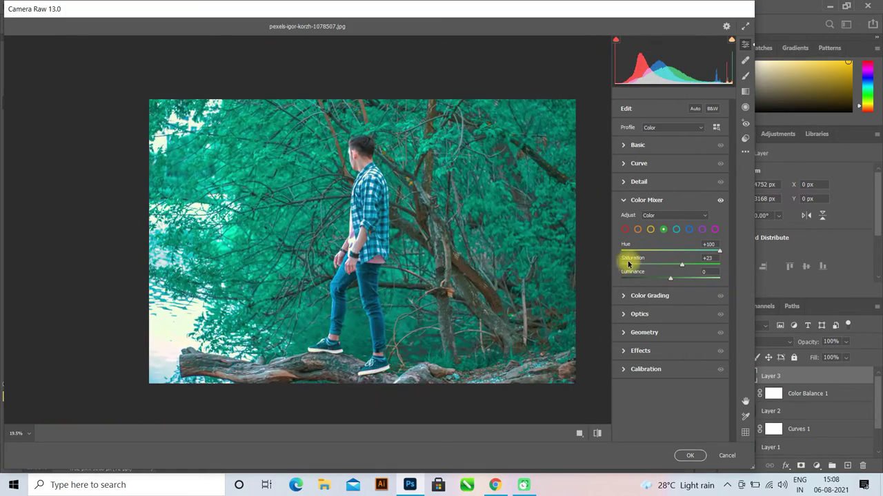
left_click_drag(686, 267, 677, 269)
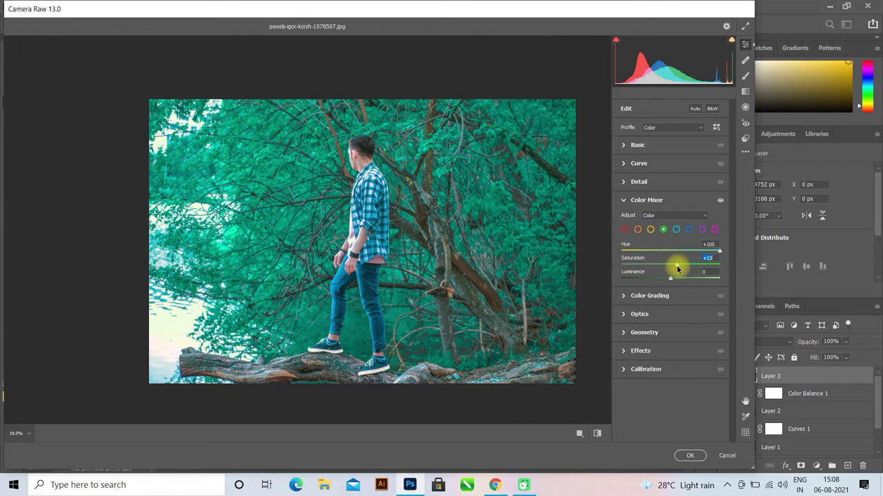
Desaturate aqua, blue −32, purple −50 and magenta −26 in the Color Mixer.
left_click(676, 233)
mouse_move(670, 265)
left_mouse_down()
mouse_move(719, 276)
mouse_move(646, 275)
left_mouse_up()
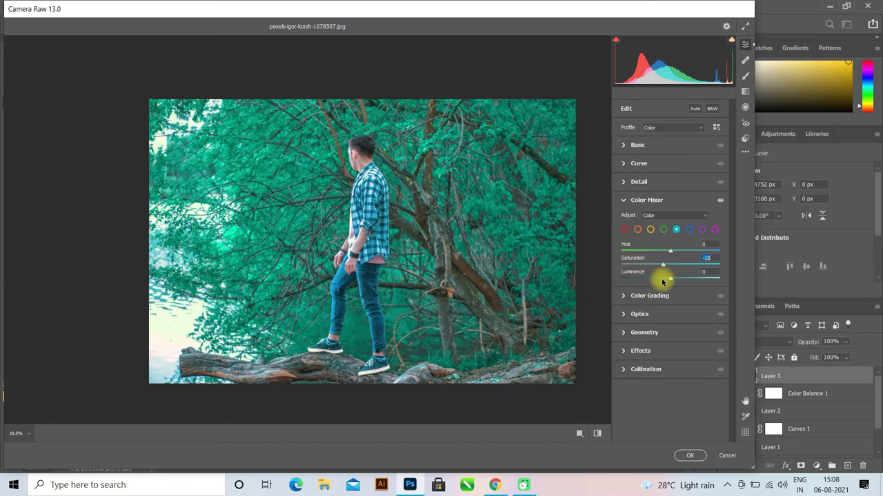
mouse_move(670, 264)
left_mouse_down()
mouse_move(651, 267)
mouse_move(679, 268)
mouse_move(652, 268)
mouse_move(677, 280)
left_mouse_up()
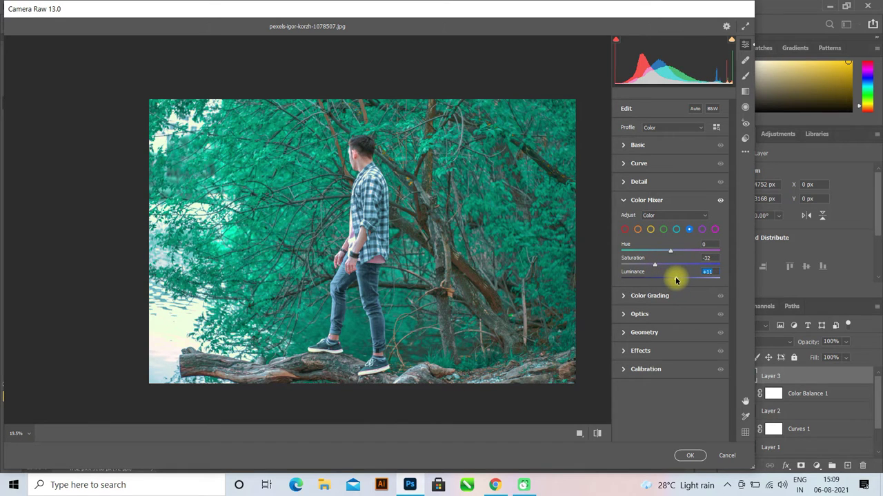
left_click(701, 229)
mouse_move(670, 265)
left_mouse_down()
mouse_move(724, 282)
mouse_move(715, 281)
left_mouse_up()
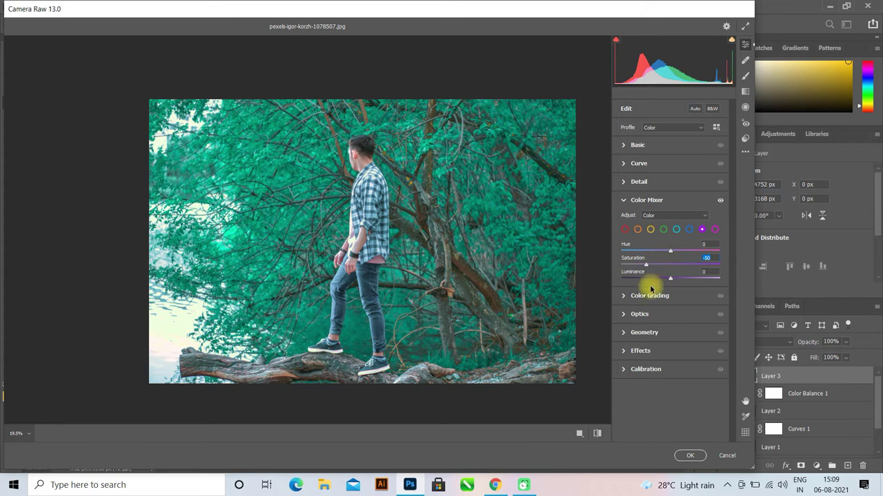
left_click(713, 229)
mouse_move(670, 264)
left_mouse_down()
mouse_move(735, 270)
mouse_move(627, 274)
left_mouse_up()
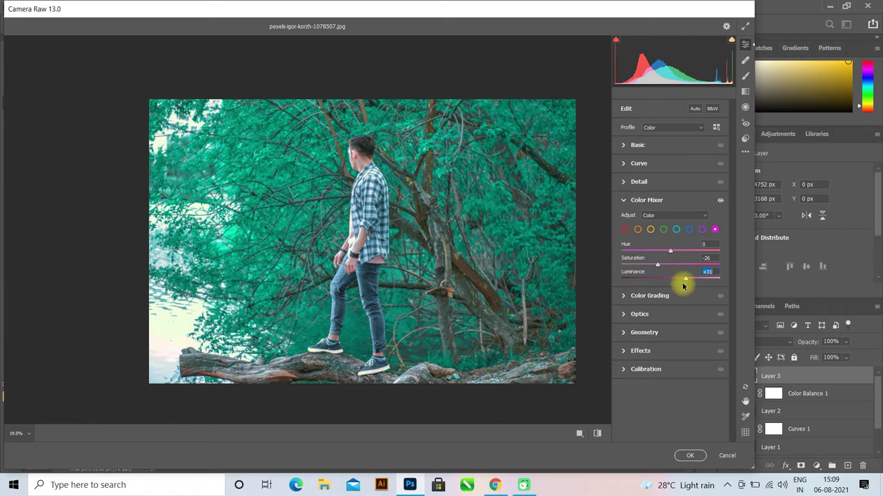
Calibrate green primary hue +46/sat −19, blue hue −22/sat −10, lower red saturation, and apply.
left_click(623, 200)
left_click(624, 293)
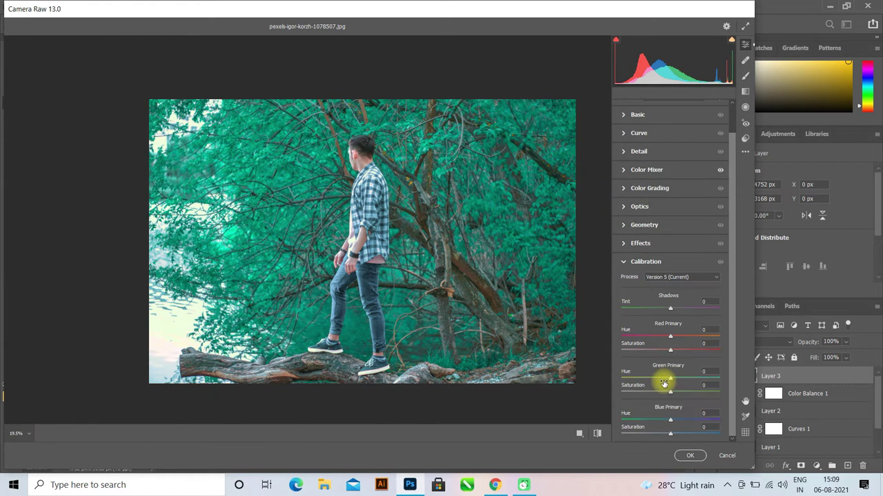
mouse_move(696, 438)
left_mouse_down()
mouse_move(662, 436)
mouse_move(713, 439)
mouse_move(665, 439)
mouse_move(675, 424)
mouse_move(650, 420)
mouse_move(660, 423)
mouse_move(685, 394)
mouse_move(659, 397)
mouse_move(700, 385)
mouse_move(645, 388)
mouse_move(693, 394)
left_mouse_up()
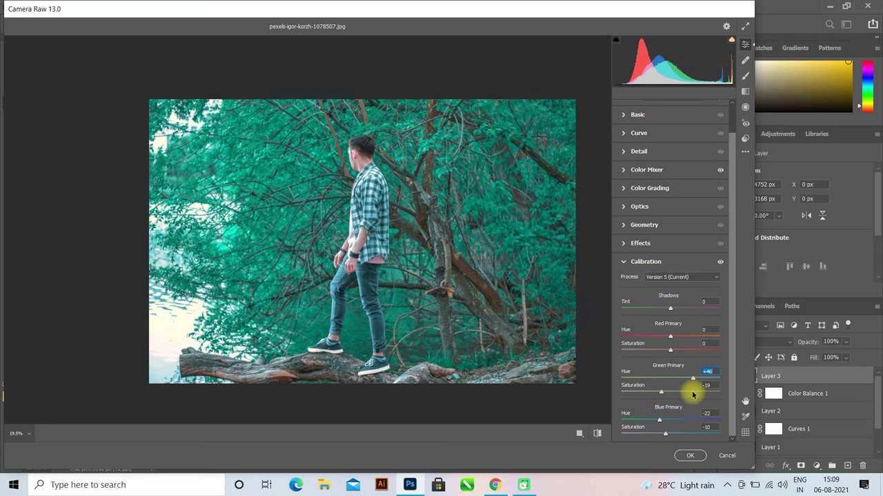
mouse_move(670, 349)
left_mouse_down()
mouse_move(650, 350)
mouse_move(699, 350)
mouse_move(647, 352)
left_mouse_up()
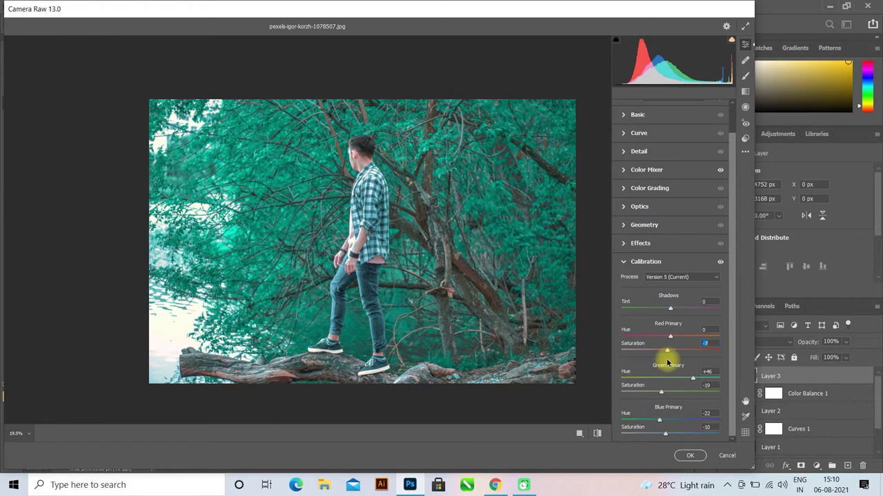
left_click(628, 262)
left_click(688, 455)
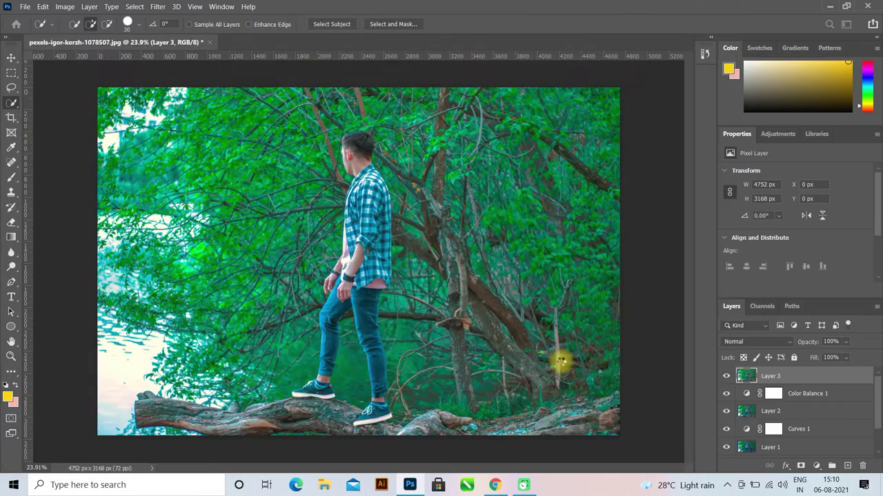
scroll(487, 310, "down", 1)
scroll(356, 248, "up", 1)
scroll(358, 247, "up", 3)
scroll(359, 247, "up", 3)
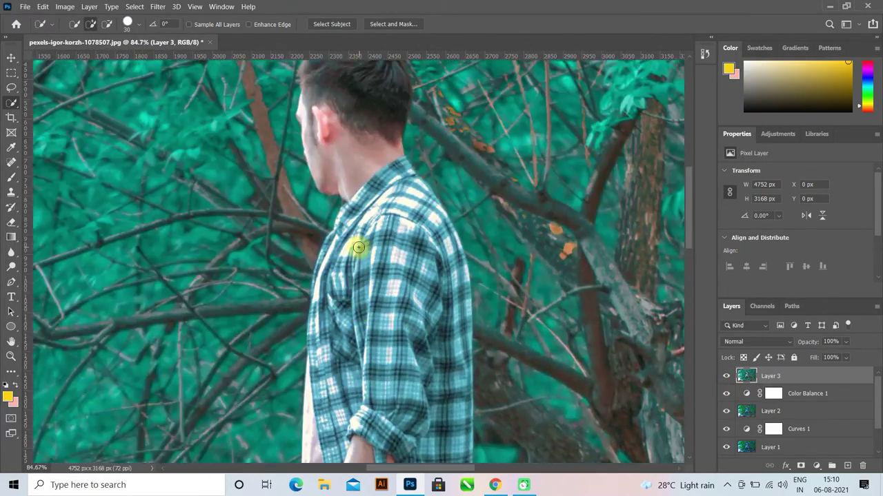
scroll(269, 270, "up", 1)
scroll(270, 270, "up", 1)
scroll(270, 272, "up", 1)
scroll(373, 252, "up", 1)
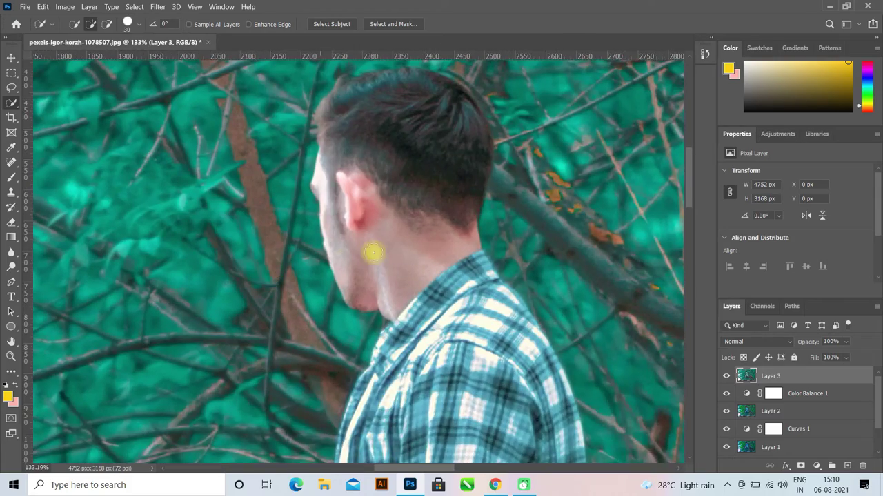
scroll(372, 253, "up", 1)
scroll(373, 255, "down", 4)
scroll(372, 256, "down", 3)
scroll(372, 257, "up", 1)
scroll(358, 259, "up", 1)
scroll(357, 260, "up", 1)
scroll(357, 262, "down", 1)
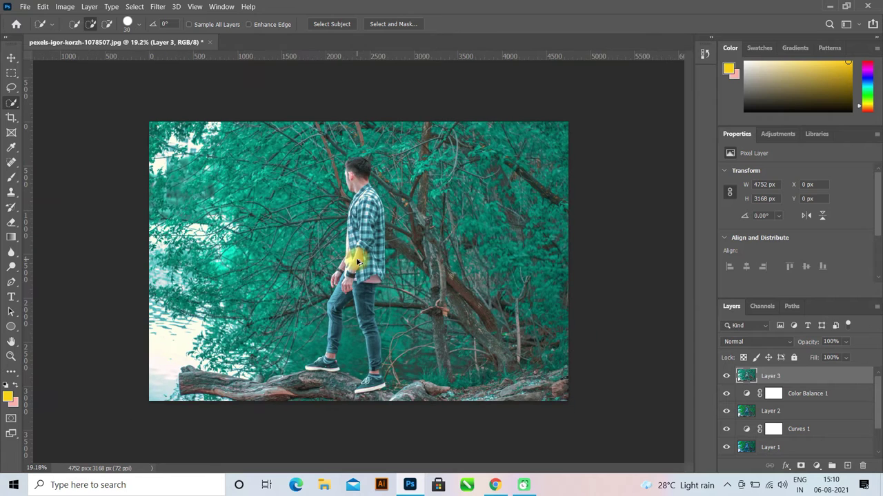
left_click(816, 465)
Add a Selective Color adjustment with Whites cyan set to −44.
left_click(803, 453)
left_click(807, 184)
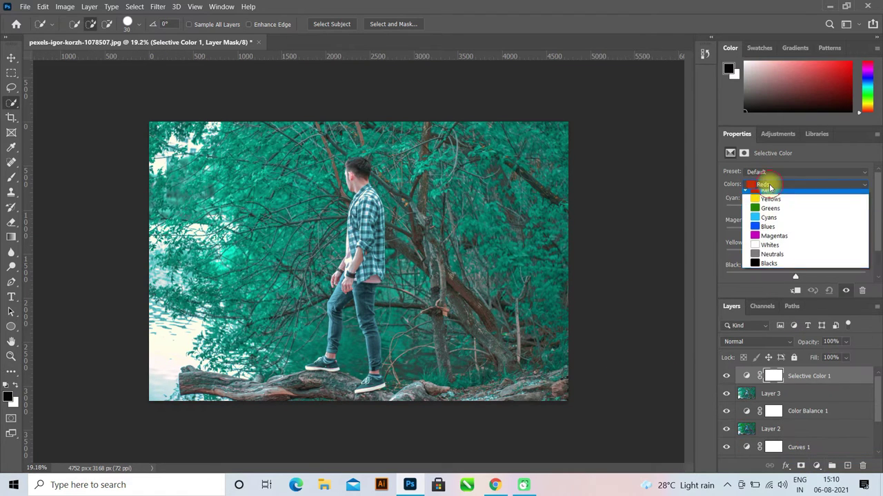
left_click(784, 255)
mouse_move(795, 211)
left_mouse_down()
mouse_move(862, 213)
mouse_move(716, 228)
mouse_move(857, 222)
mouse_move(715, 236)
mouse_move(660, 232)
mouse_move(684, 242)
mouse_move(812, 247)
mouse_move(728, 250)
mouse_move(765, 251)
left_mouse_up()
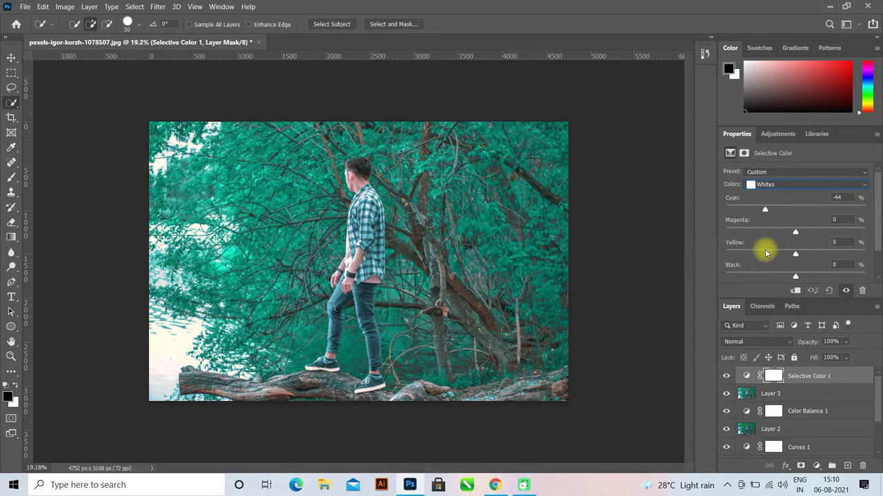
Set Selective Color black to −33 in Reds and −55 in Greens.
left_click(780, 184)
left_click(769, 179)
mouse_move(795, 276)
left_mouse_down()
mouse_move(821, 280)
mouse_move(773, 277)
left_mouse_up()
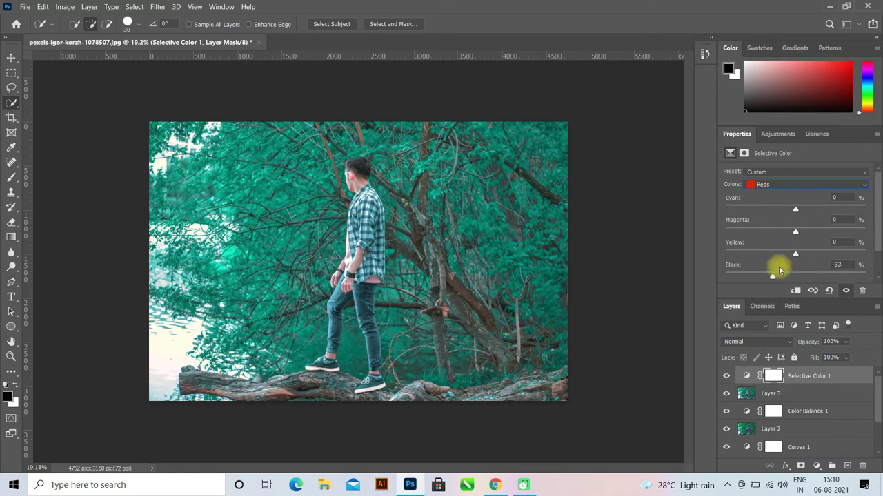
left_click(770, 184)
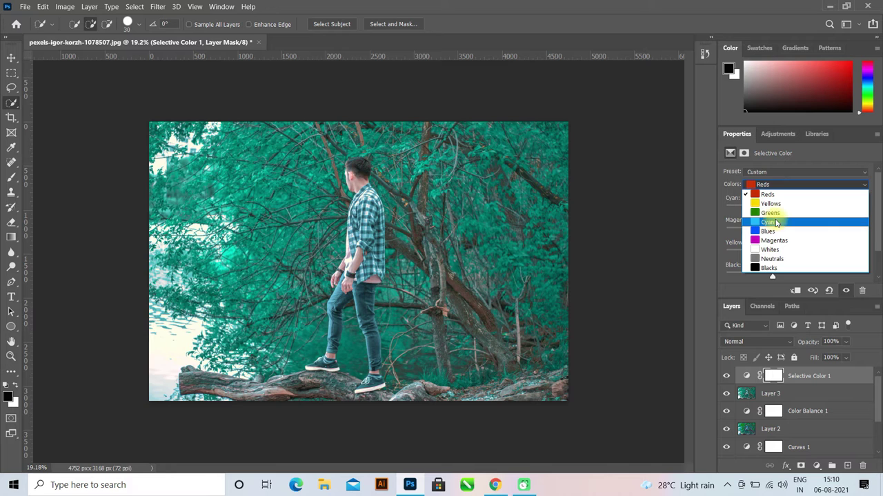
left_click(770, 212)
mouse_move(795, 276)
left_mouse_down()
mouse_move(741, 281)
mouse_move(755, 279)
left_mouse_up()
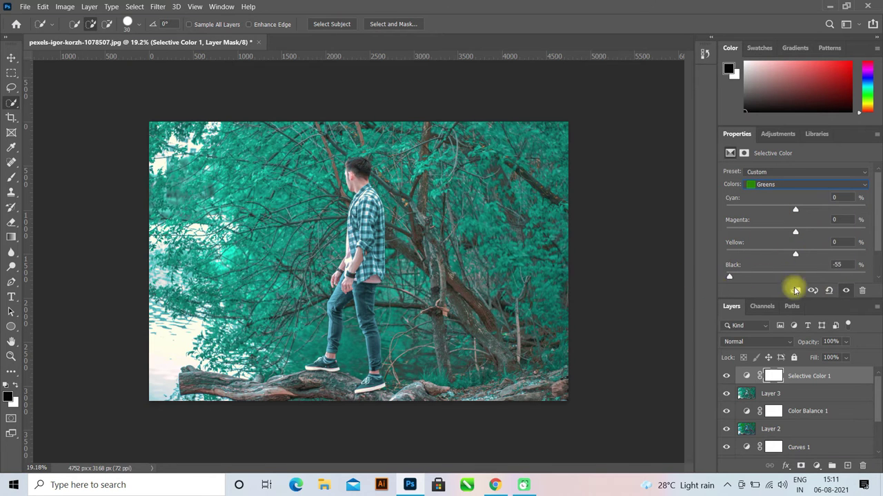
left_click(775, 185)
Set Selective Color Cyans to magenta +37, yellow −72, black −26.
left_click(777, 225)
mouse_move(795, 276)
left_mouse_down()
mouse_move(778, 279)
mouse_move(765, 255)
left_mouse_up()
left_click_drag(726, 259, 747, 265)
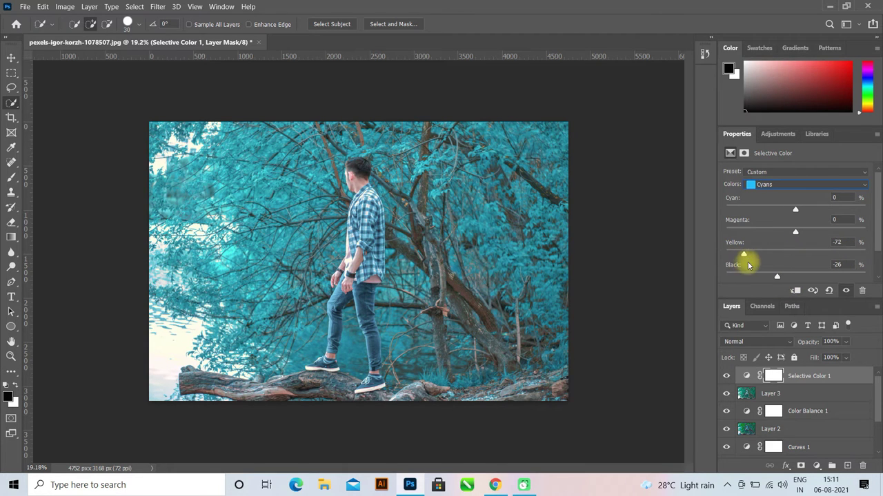
mouse_move(795, 232)
left_mouse_down()
mouse_move(838, 233)
mouse_move(777, 236)
mouse_move(823, 247)
left_mouse_up()
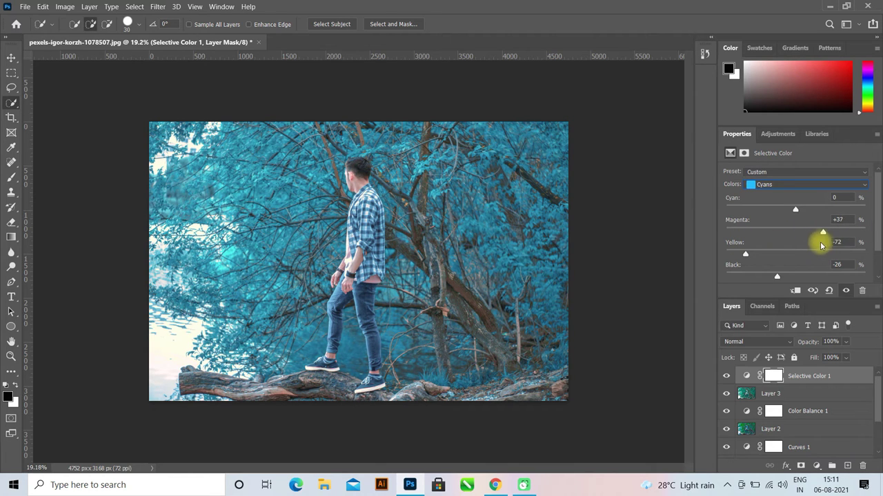
mouse_move(795, 209)
left_mouse_down()
mouse_move(695, 218)
mouse_move(815, 218)
left_mouse_up()
Lower black in the Blues and set Neutrals black to +9.
left_click(807, 185)
left_click(780, 228)
left_click_drag(795, 276, 658, 286)
left_click(792, 184)
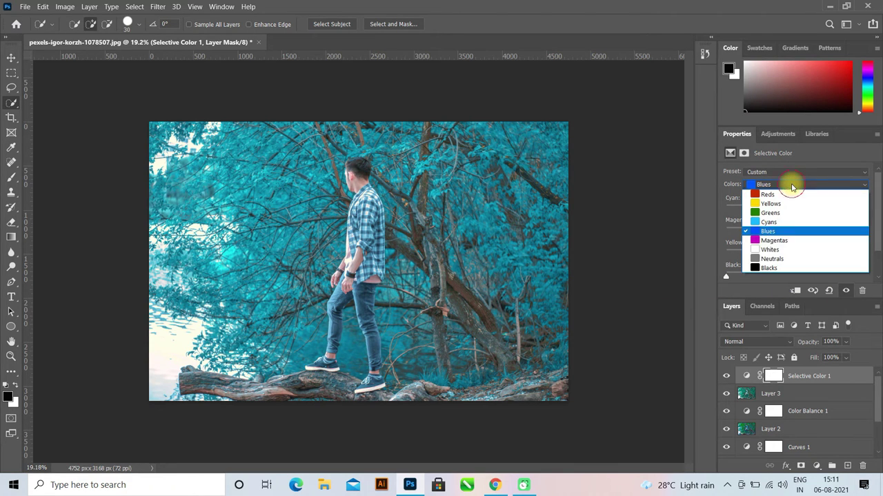
left_click(789, 268)
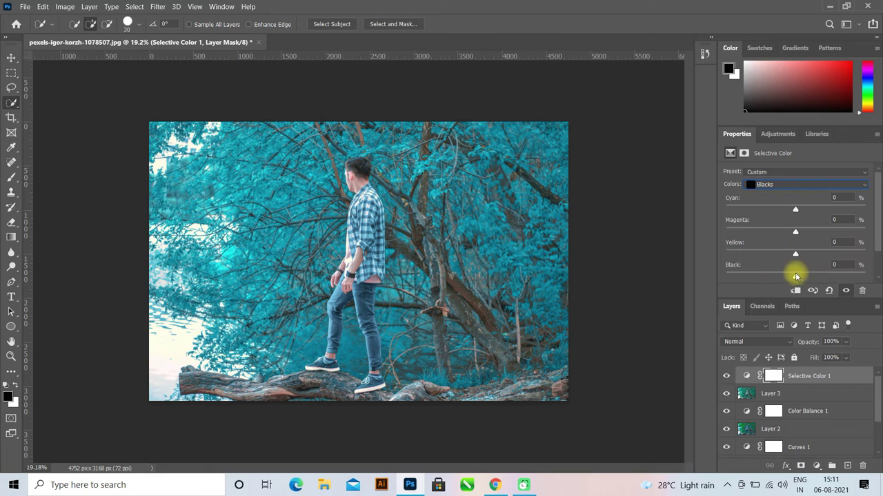
left_click(807, 184)
left_click(793, 258)
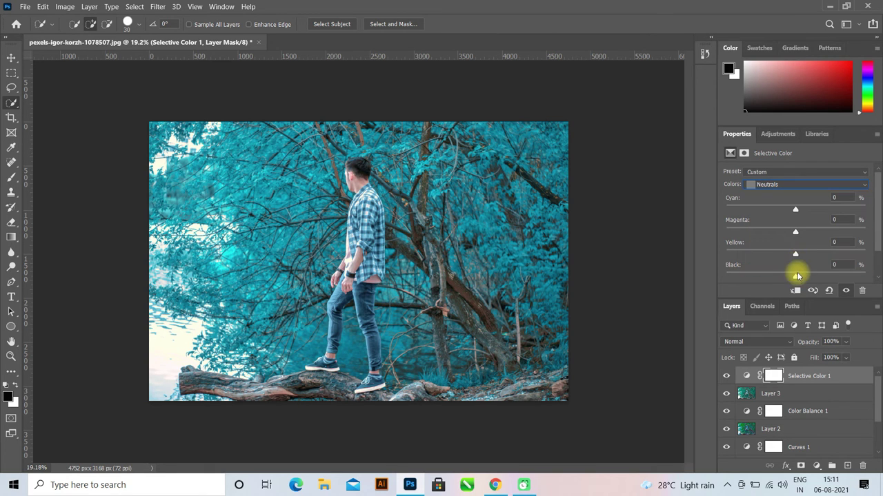
left_click_drag(803, 279, 801, 276)
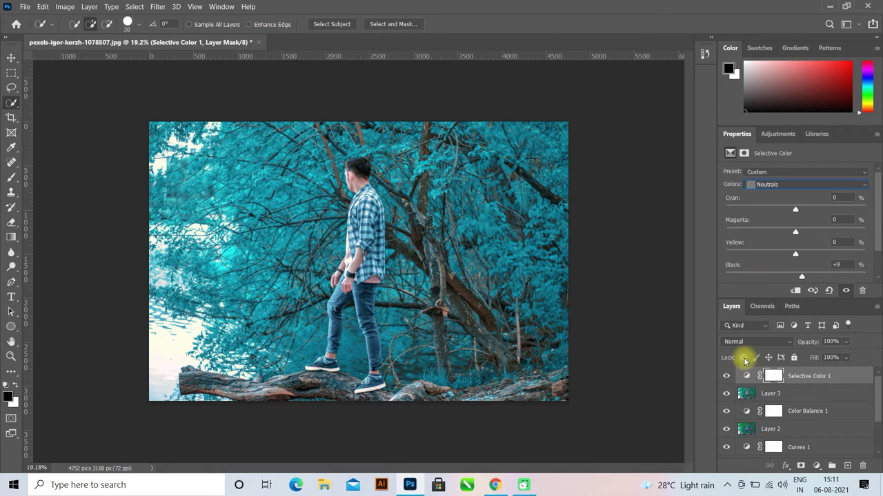
Stamp all visible layers, including Selective Color 1, into a new Layer 4.
left_click(787, 394)
left_click(807, 379)
scroll(407, 272, "down", 2)
scroll(396, 276, "down", 2)
scroll(378, 289, "up", 5)
scroll(378, 289, "down", 1)
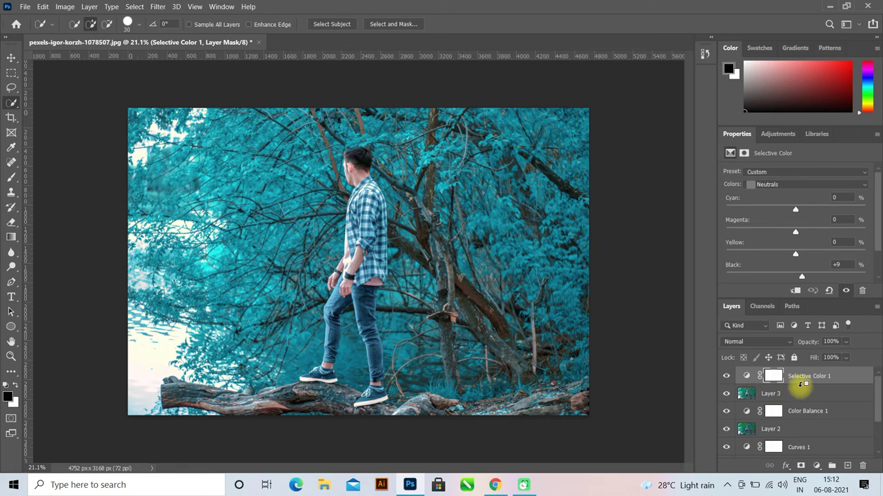
key("ctrl+shift+alt+e")
Hide all layers below Layer 4 and toggle Layer 4 to compare with the original.
left_click_drag(729, 408, 726, 469)
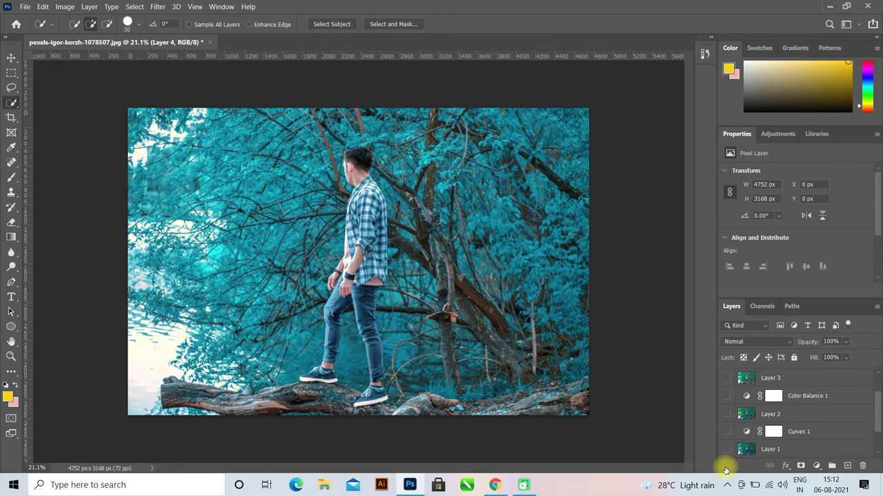
scroll(748, 414, "up", 2)
left_click(726, 376)
left_click(726, 377)
left_click(726, 377)
left_click(726, 377)
left_click(726, 376)
left_click(726, 376)
left_click(726, 377)
left_click(727, 377)
left_click(726, 376)
Keep flipping between the teal grade and the green original, leaving Layer 4 visible.
scroll(531, 357, "down", 2)
scroll(522, 354, "up", 1)
left_click(725, 377)
left_click(724, 377)
left_click(725, 377)
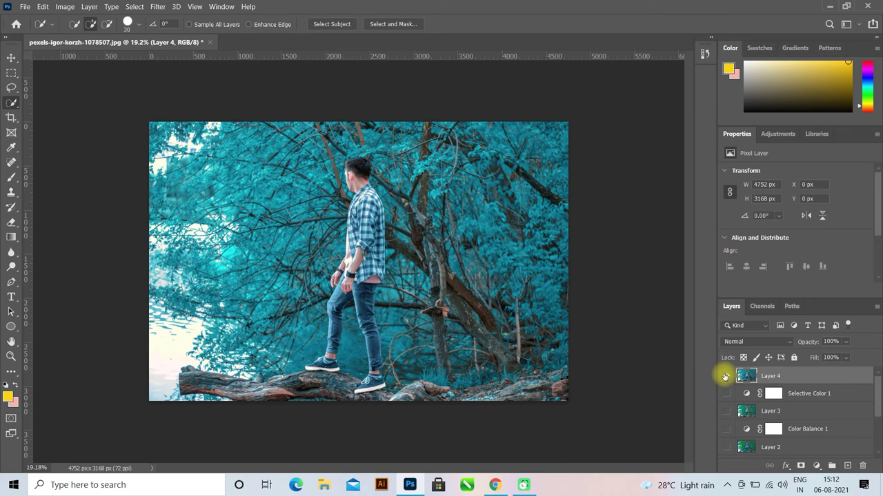
left_click(725, 377)
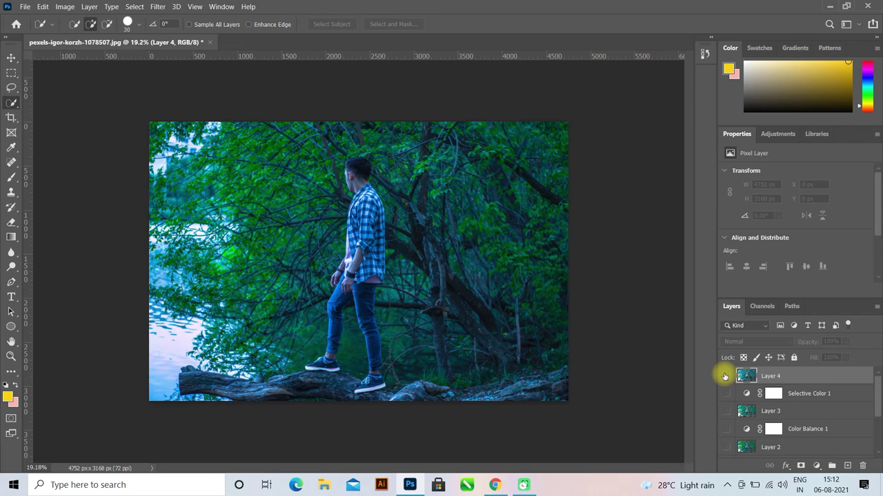
left_click(726, 376)
left_click(726, 377)
left_click(726, 376)
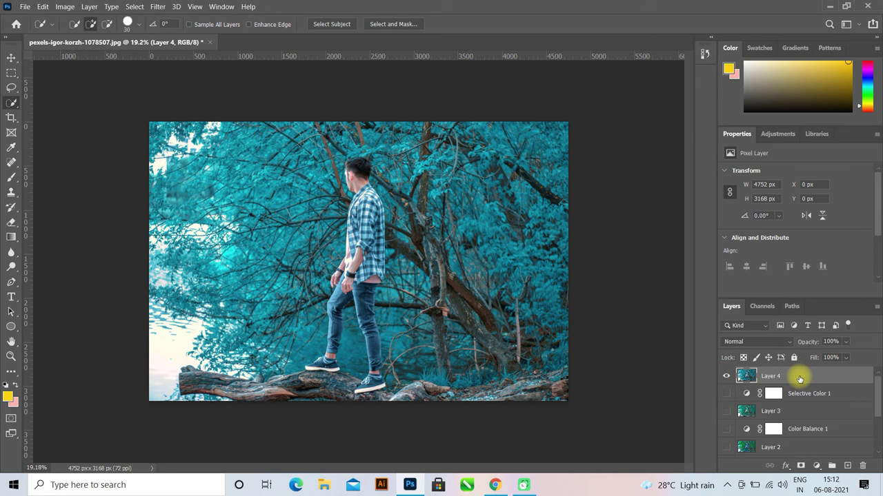